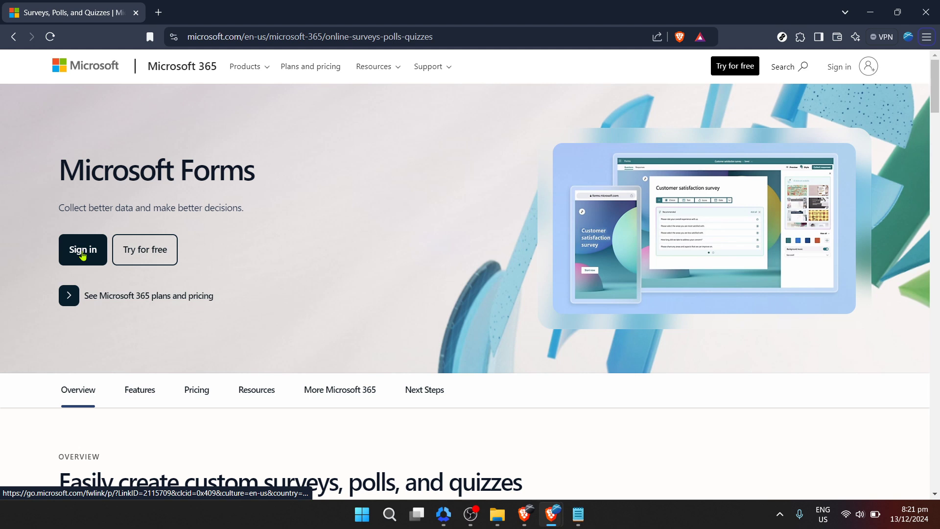
Sign in to Microsoft Forms from its product page using the saved account e-mail.
{"action": "left_click", "coordinate": [82, 253]}
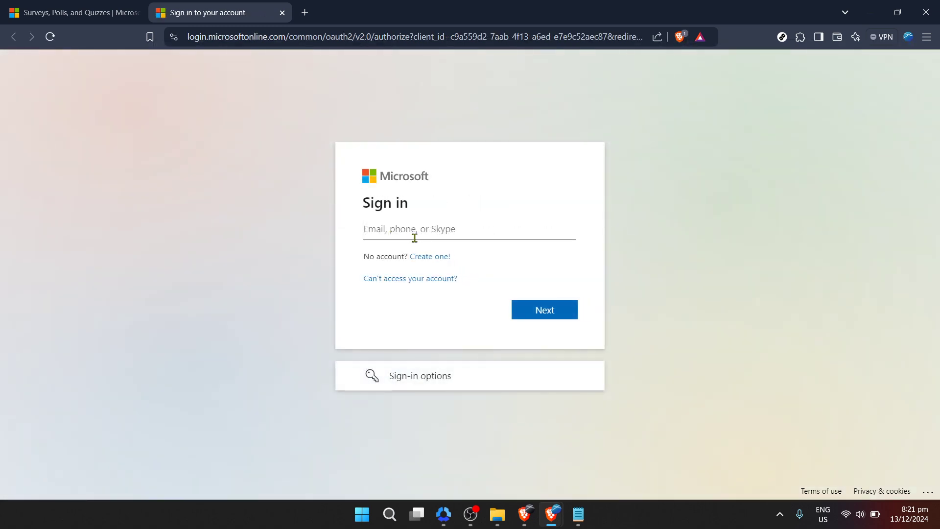
{"action": "left_click", "coordinate": [432, 239]}
{"action": "left_click", "coordinate": [450, 256]}
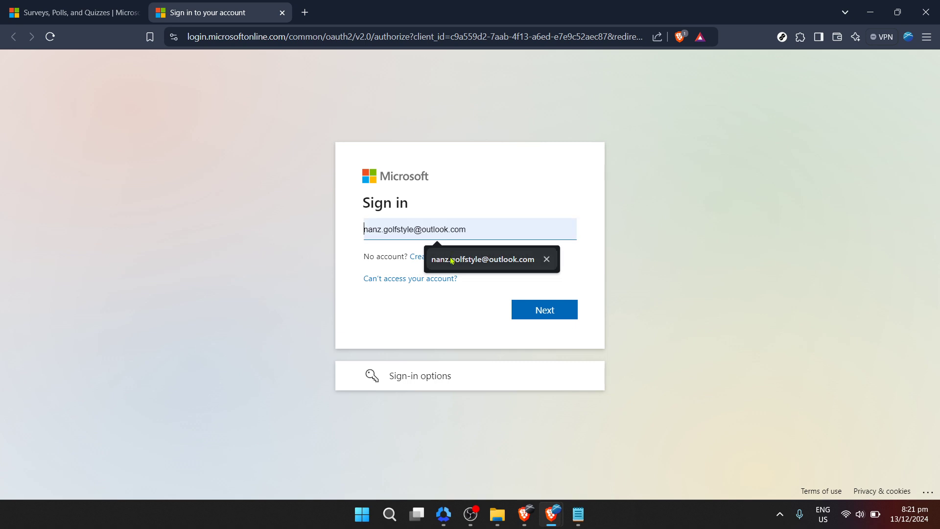
{"action": "left_click", "coordinate": [535, 315]}
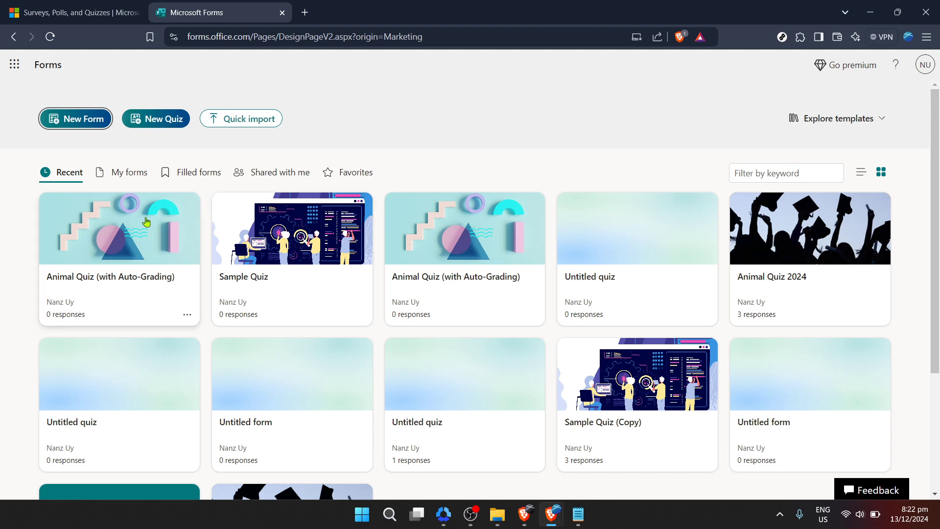
Open the Sample Quiz from the recent forms, look through its questions and close it.
{"action": "left_click", "coordinate": [284, 233]}
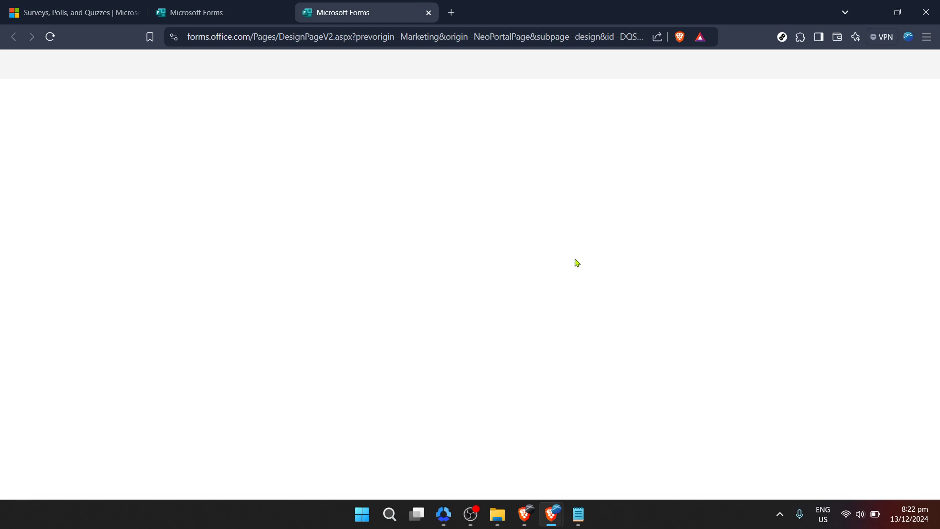
{"action": "scroll", "coordinate": [665, 294], "scroll_direction": "down", "scroll_amount": 4}
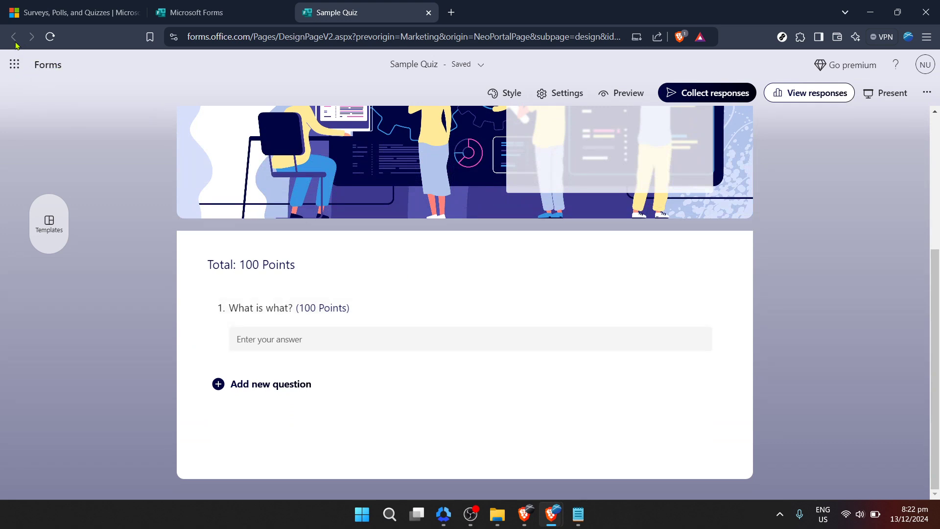
{"action": "left_click", "coordinate": [429, 12]}
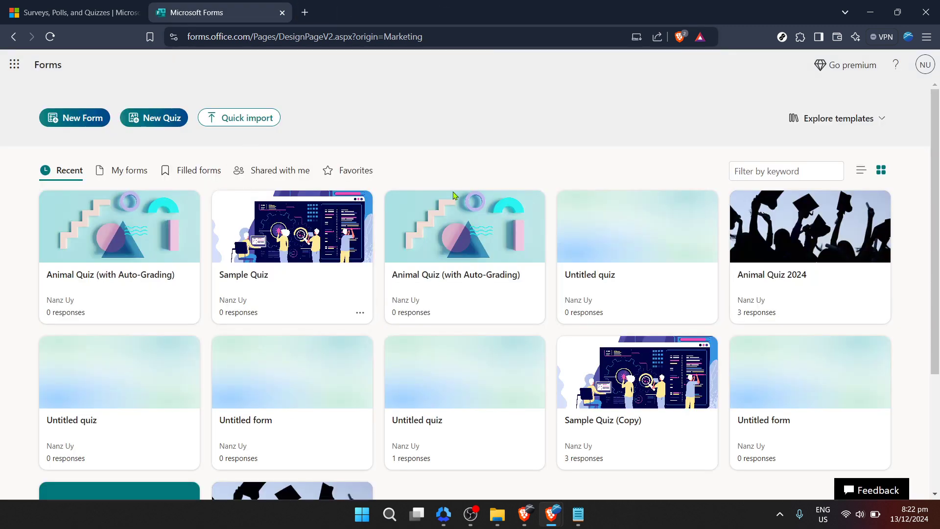
Open the Animal Quiz 2024 from the recent forms and go through its questions to question 5.
{"action": "scroll", "coordinate": [451, 299], "scroll_direction": "down", "scroll_amount": 3}
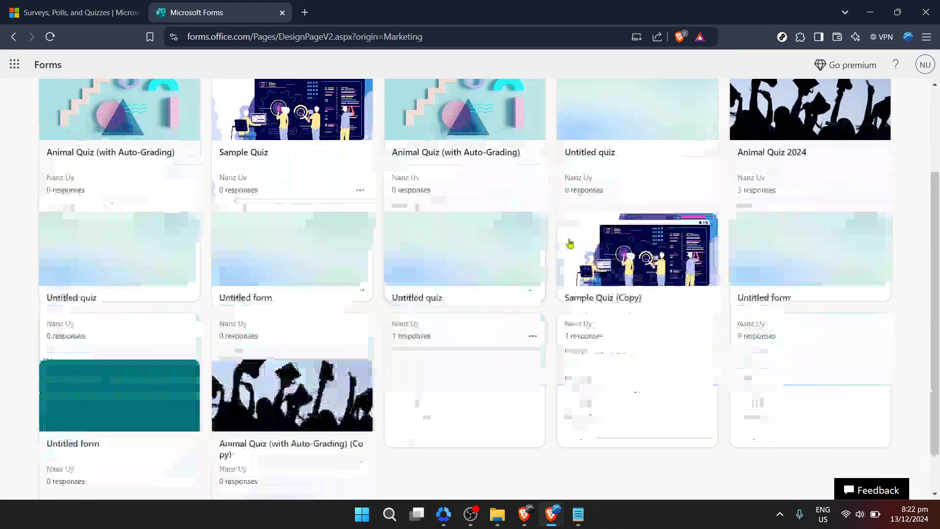
{"action": "left_click", "coordinate": [811, 152]}
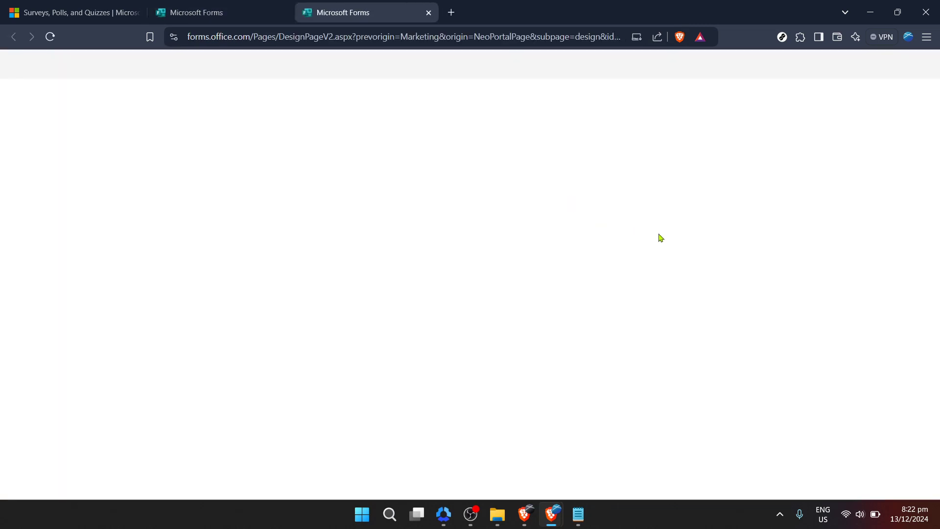
{"action": "scroll", "coordinate": [731, 256], "scroll_direction": "down", "scroll_amount": 4}
{"action": "scroll", "coordinate": [747, 254], "scroll_direction": "down", "scroll_amount": 10}
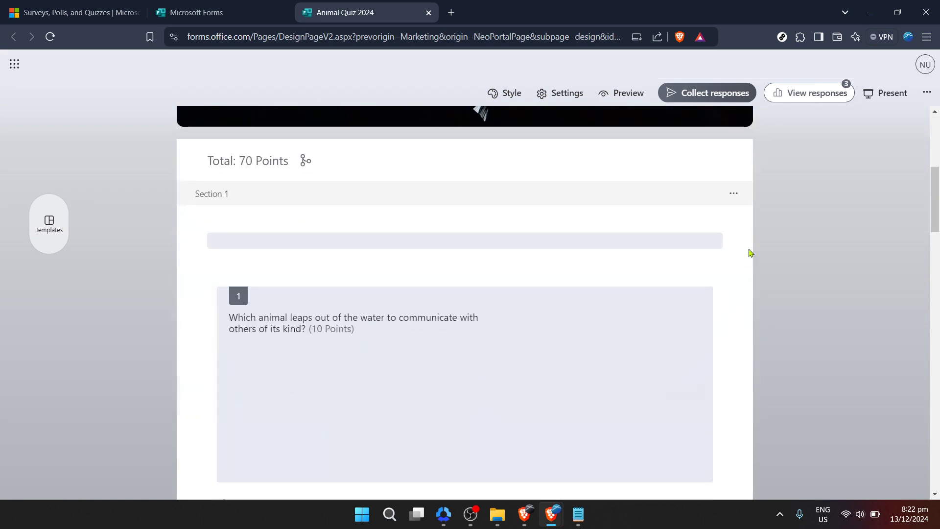
{"action": "scroll", "coordinate": [749, 252], "scroll_direction": "down", "scroll_amount": 6}
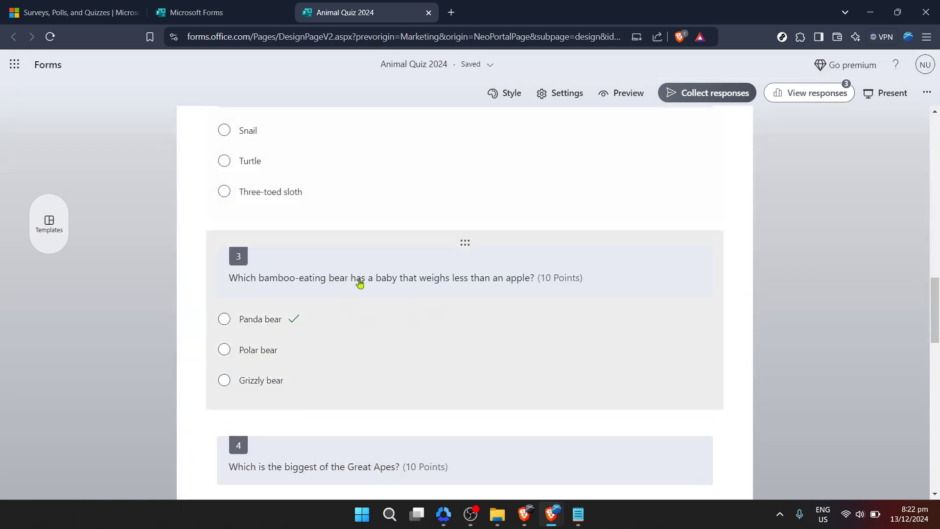
{"action": "scroll", "coordinate": [491, 307], "scroll_direction": "down", "scroll_amount": 4}
{"action": "scroll", "coordinate": [493, 307], "scroll_direction": "down", "scroll_amount": 4}
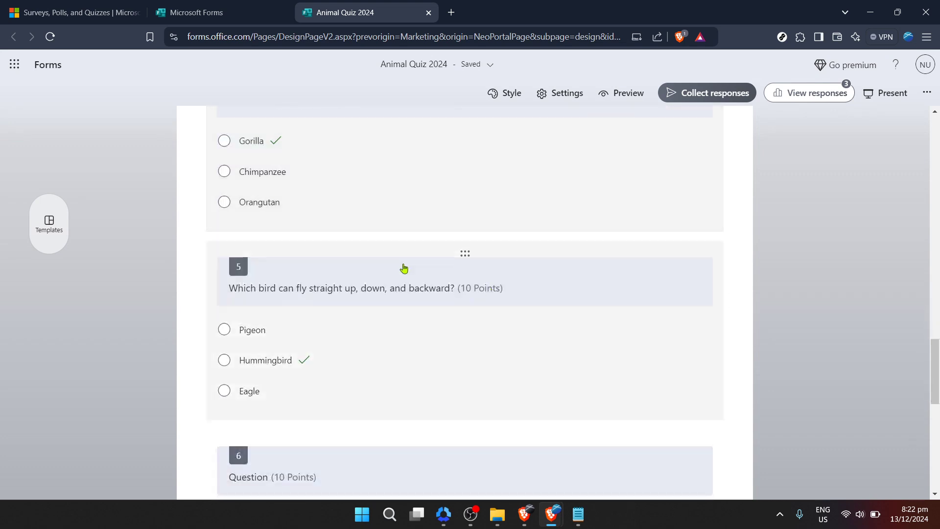
Reword question 5 to read "Which bird can swim straight up, down, and backward?".
{"action": "left_click", "coordinate": [343, 301]}
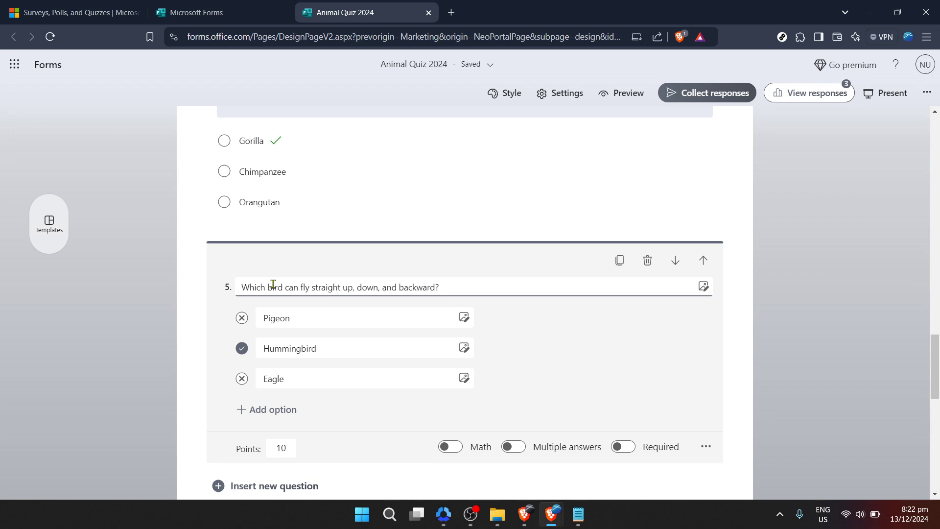
{"action": "triple_click", "coordinate": [300, 287]}
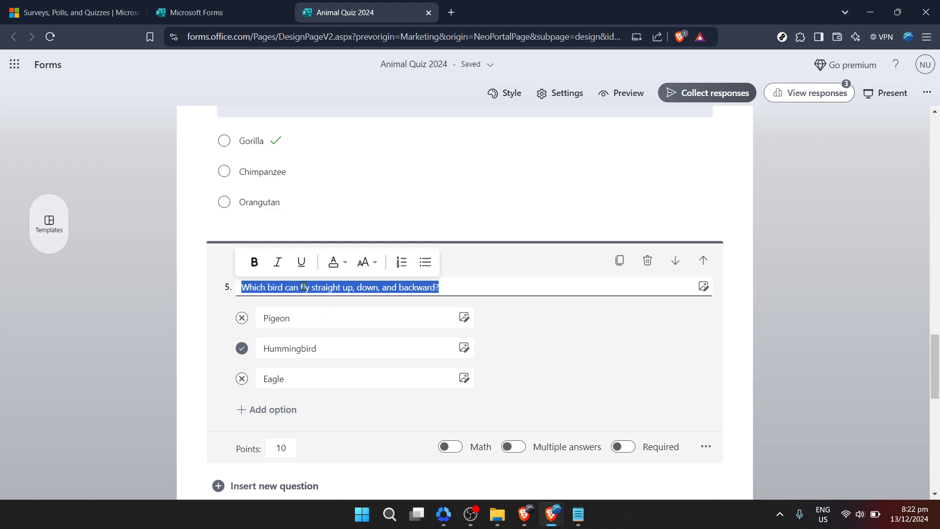
{"action": "left_click", "coordinate": [304, 288]}
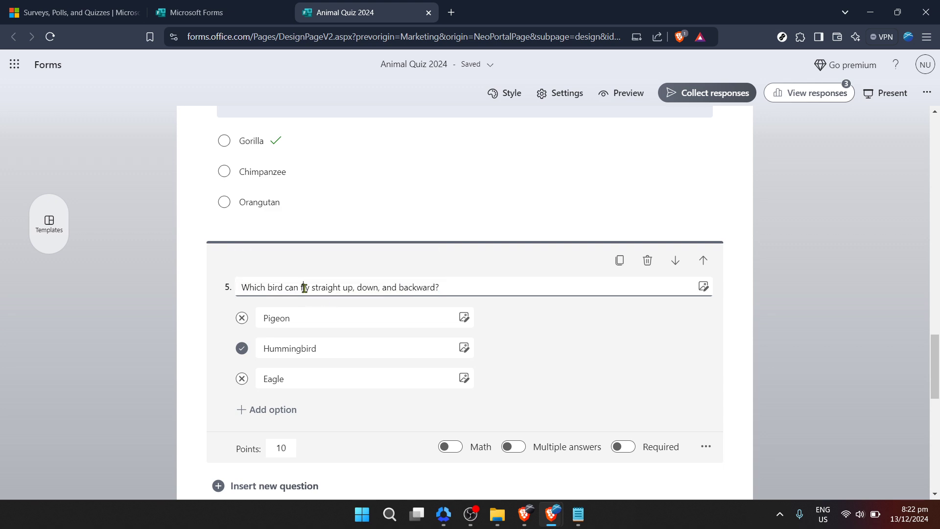
{"action": "double_click", "coordinate": [304, 287]}
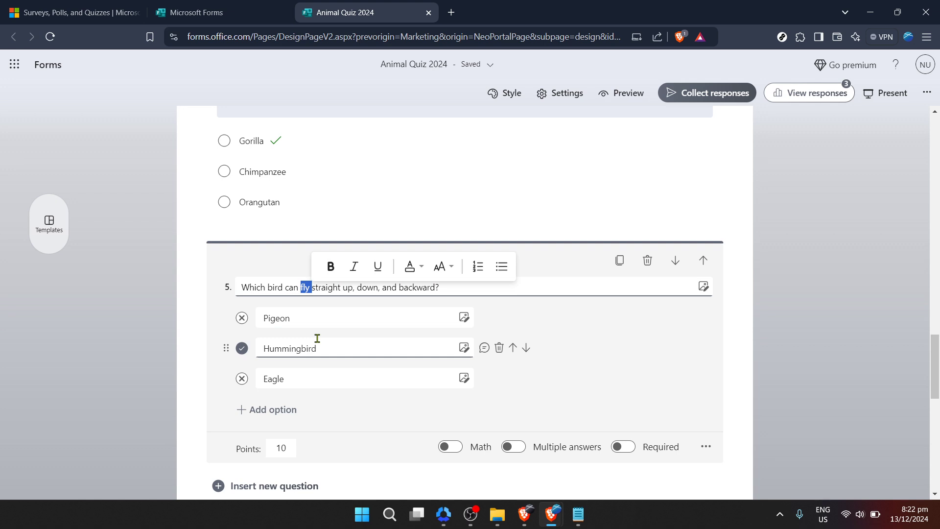
{"action": "type", "text": "sw"}
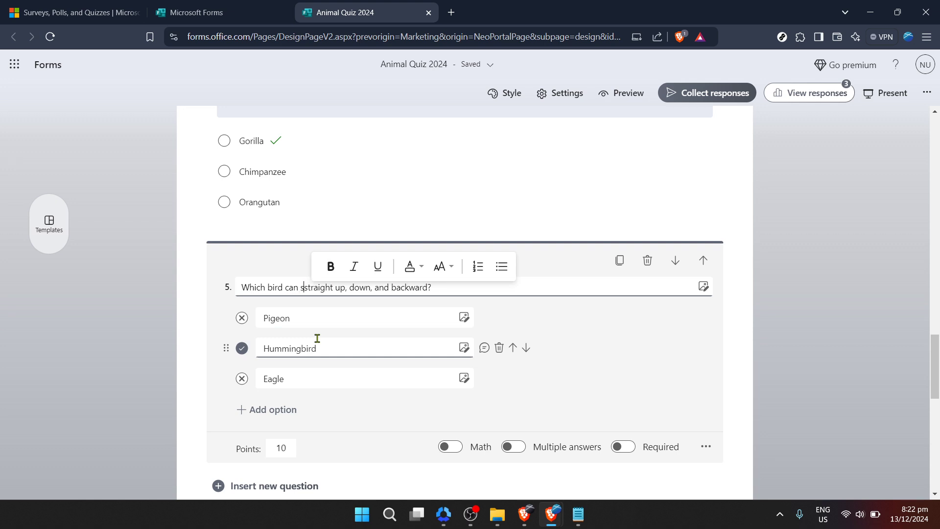
{"action": "type", "text": "i"}
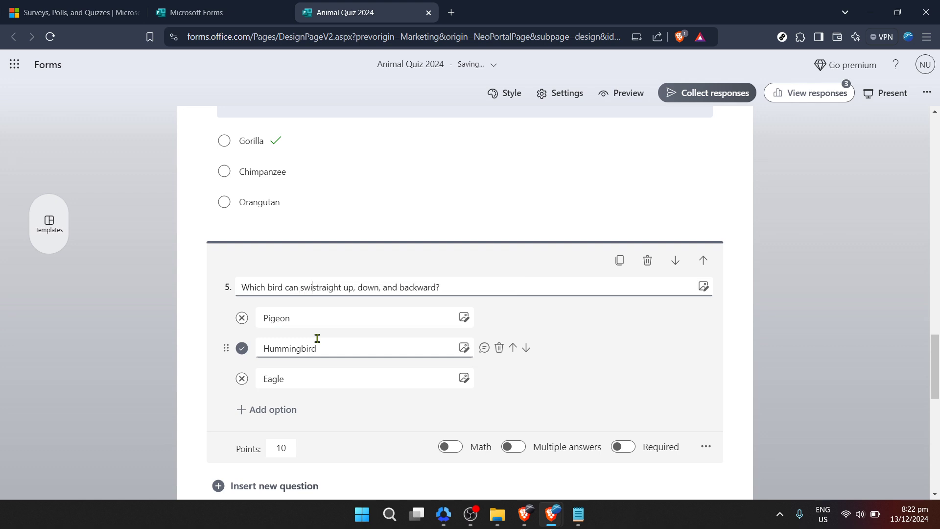
{"action": "type", "text": "n"}
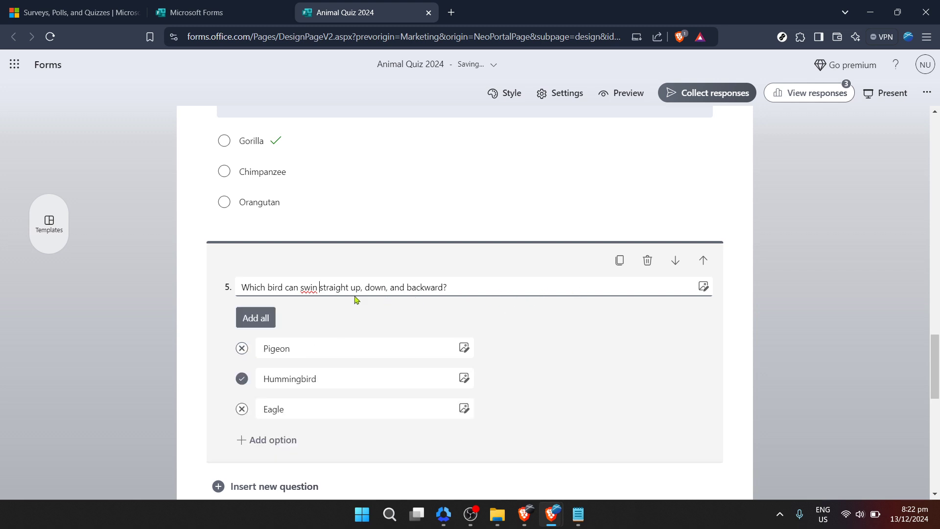
{"action": "key", "text": "BackSpace"}
{"action": "key", "text": "BackSpace"}
{"action": "type", "text": "m"}
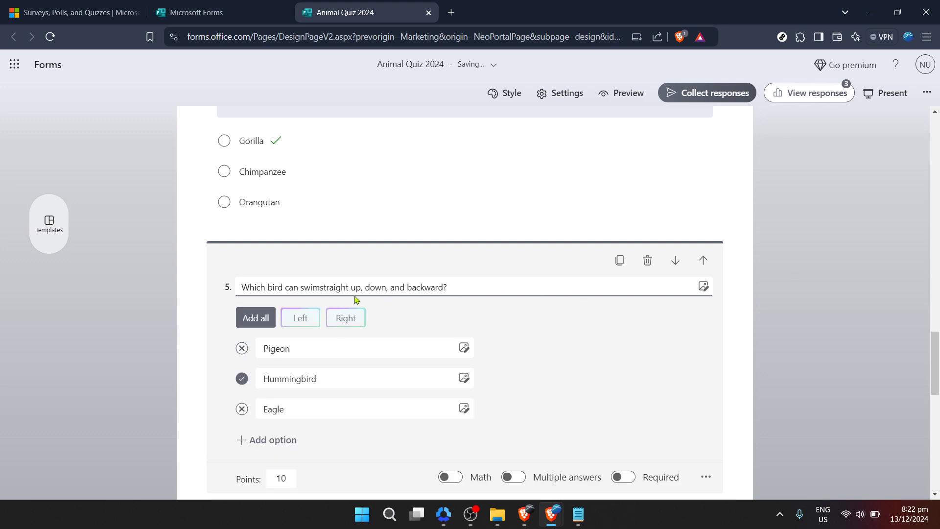
{"action": "scroll", "coordinate": [519, 311], "scroll_direction": "down", "scroll_amount": 1}
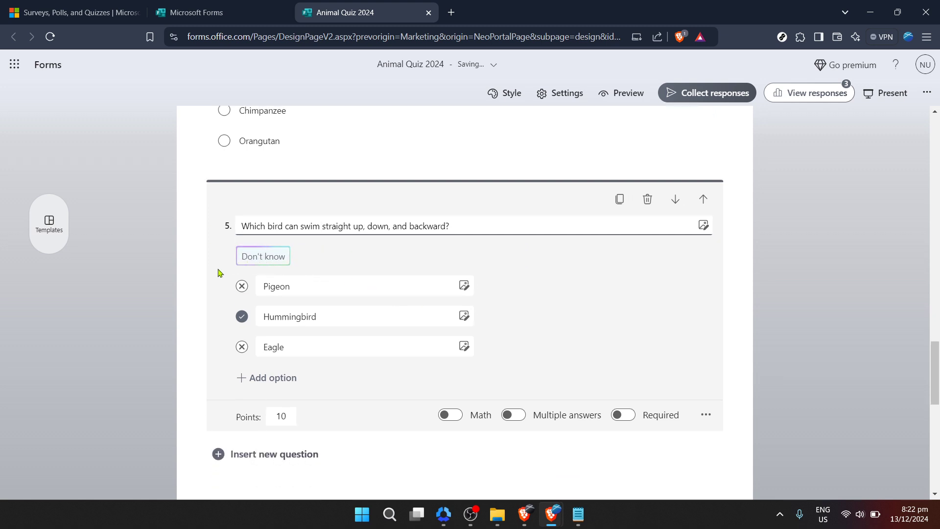
{"action": "left_click", "coordinate": [196, 296]}
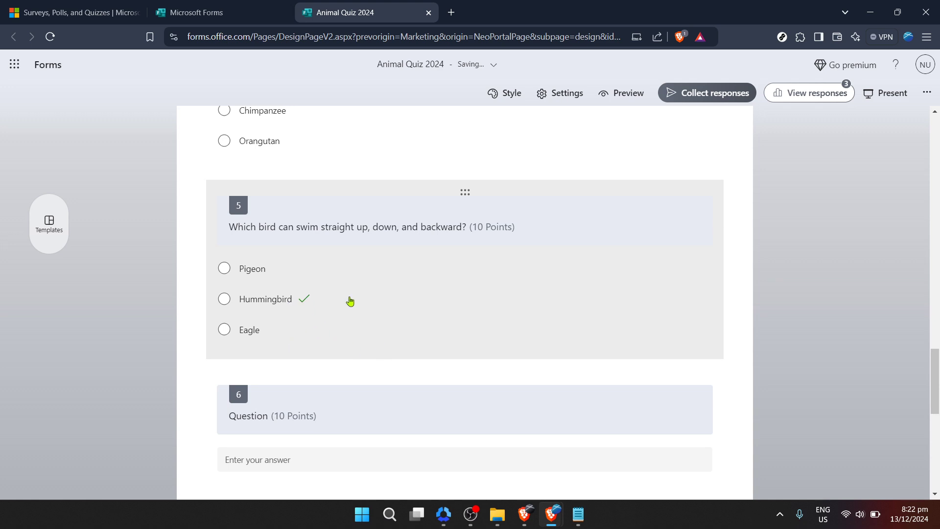
Change the correct answer option of question 5 to "Swimmingbird" and close the question's editing.
{"action": "left_click", "coordinate": [319, 315]}
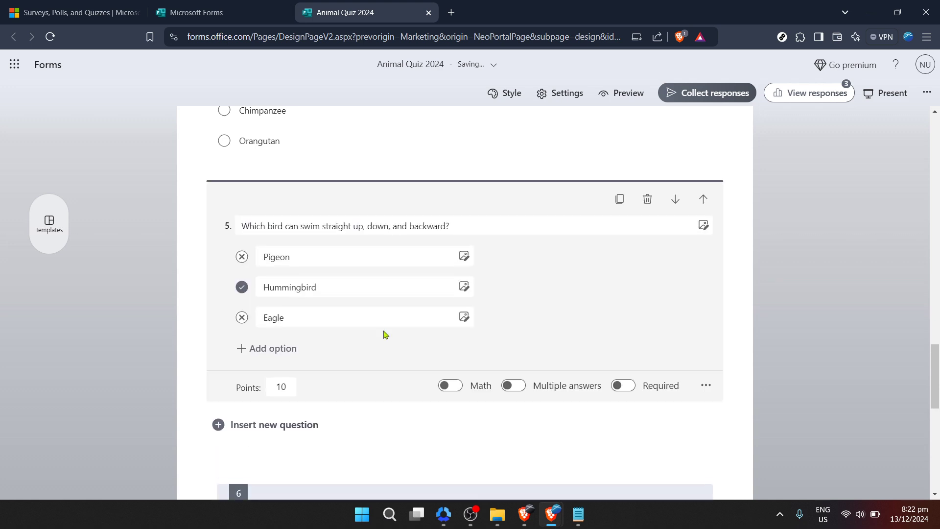
{"action": "left_click", "coordinate": [326, 291]}
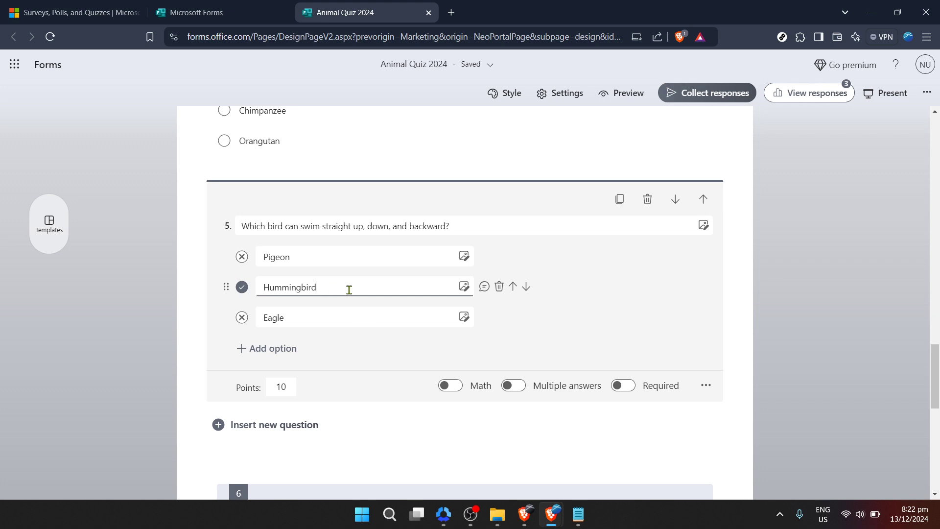
{"action": "double_click", "coordinate": [277, 289]}
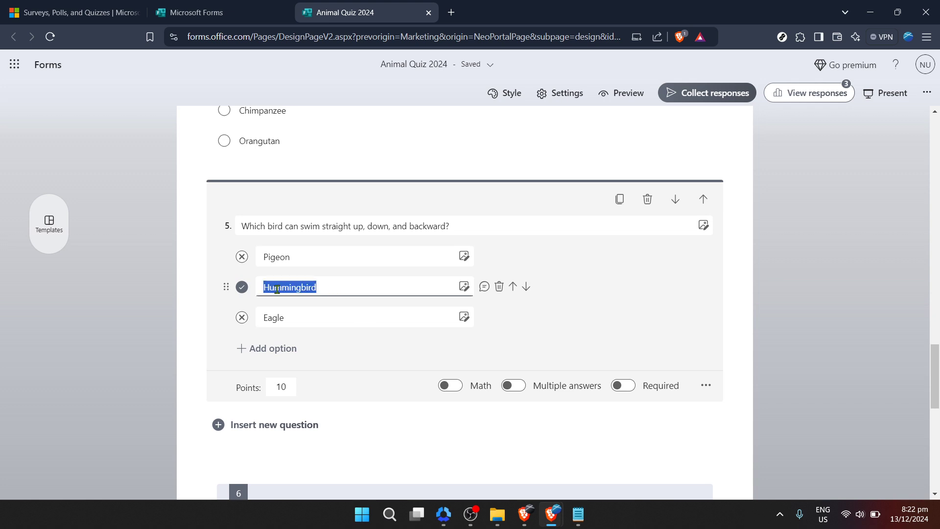
{"action": "left_click", "coordinate": [276, 289]}
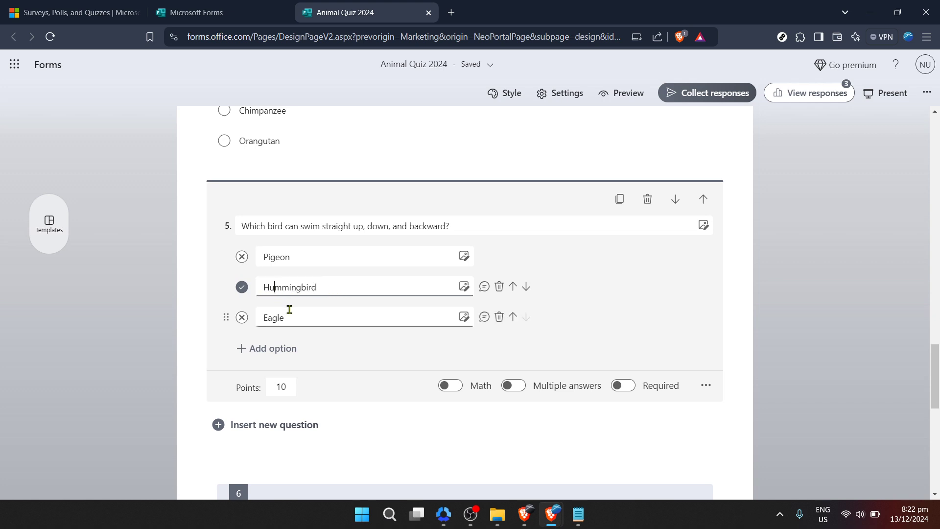
{"action": "left_click_drag", "start_coordinate": [299, 290], "coordinate": [230, 291]}
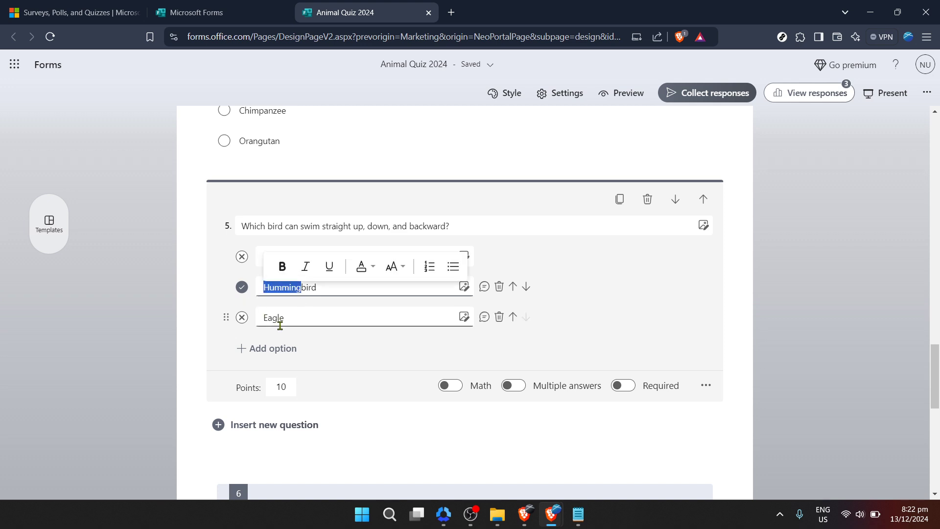
{"action": "key", "text": "BackSpace"}
{"action": "type", "text": "Swim"}
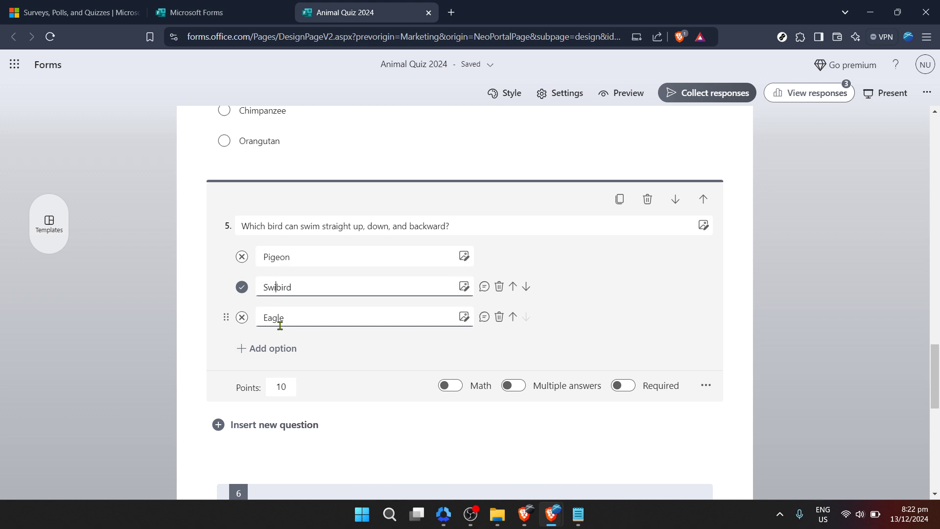
{"action": "type", "text": "ming"}
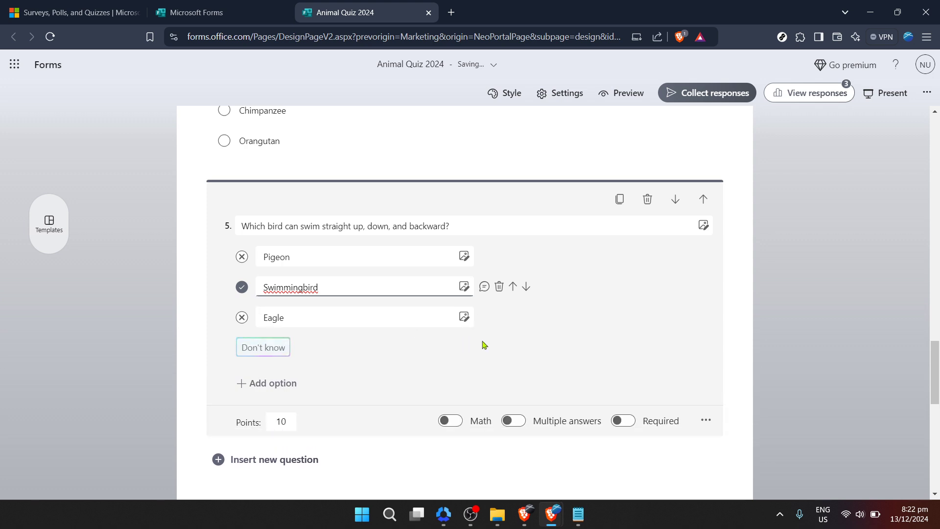
{"action": "scroll", "coordinate": [504, 353], "scroll_direction": "down", "scroll_amount": 1}
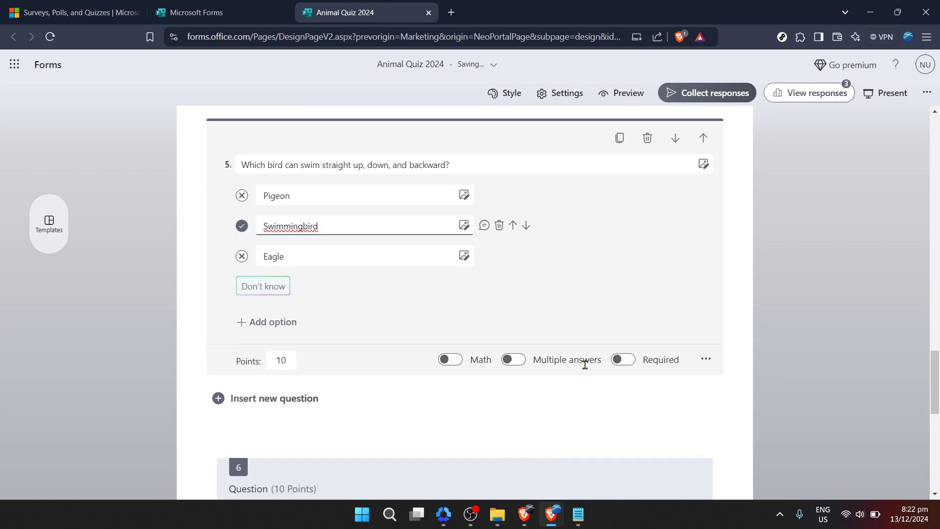
{"action": "left_click", "coordinate": [812, 312]}
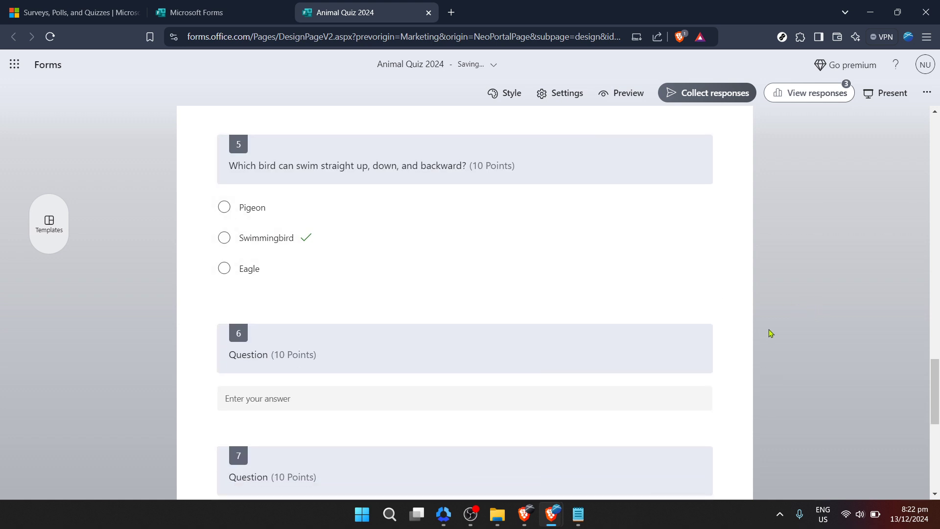
{"action": "scroll", "coordinate": [768, 335], "scroll_direction": "up", "scroll_amount": 2}
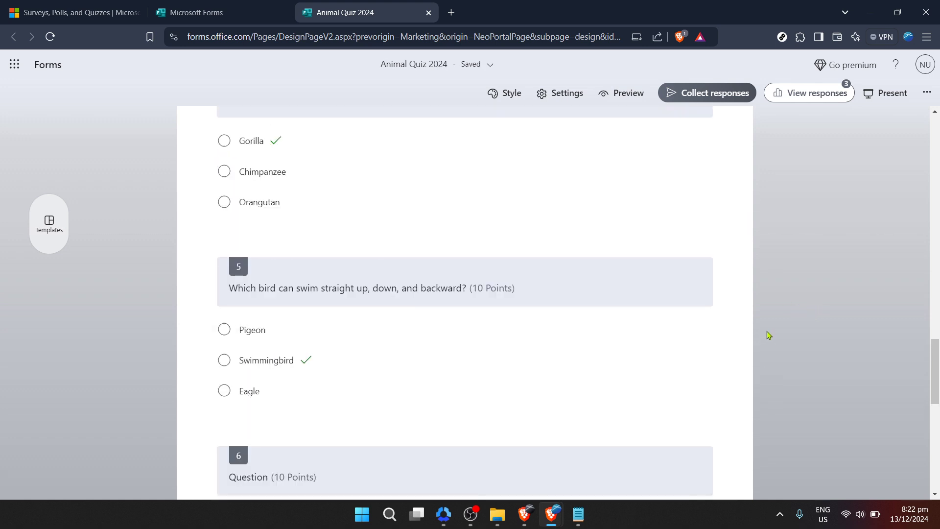
{"action": "scroll", "coordinate": [768, 335], "scroll_direction": "down", "scroll_amount": 1}
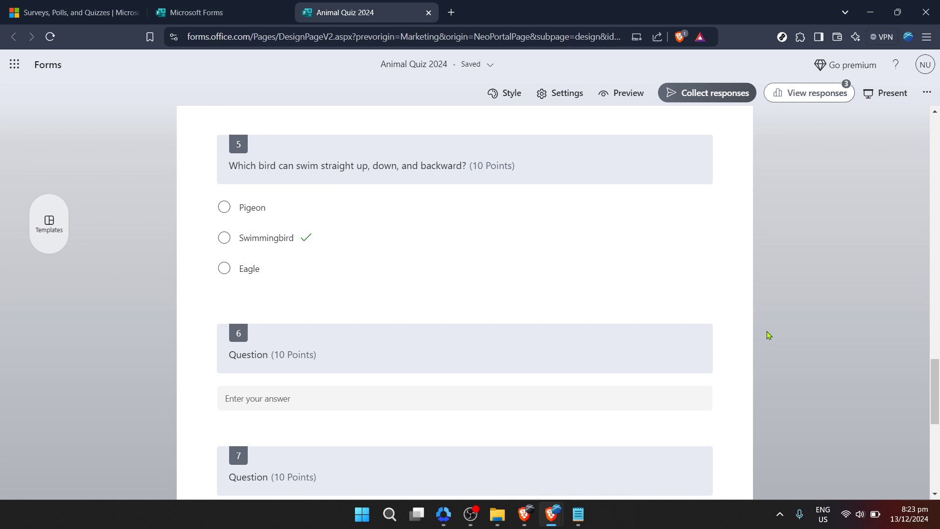
{"action": "scroll", "coordinate": [766, 331], "scroll_direction": "down", "scroll_amount": 1}
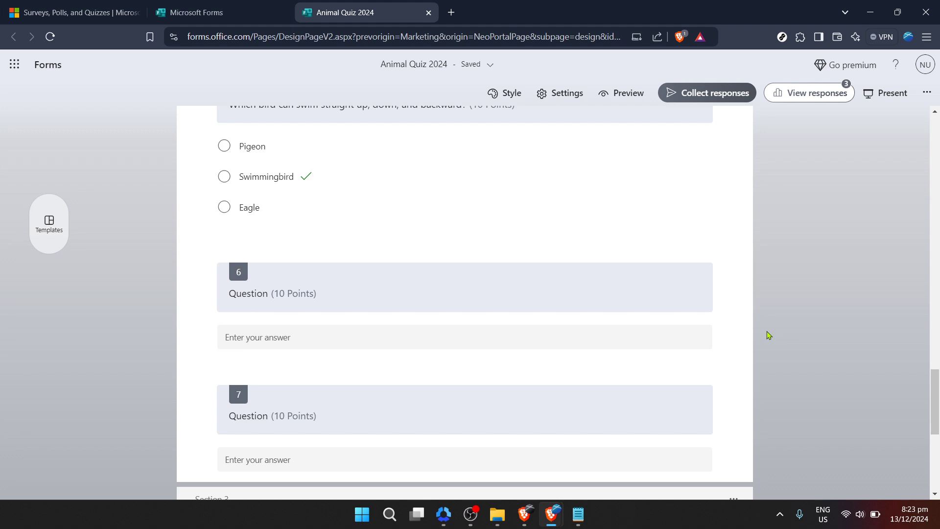
{"action": "scroll", "coordinate": [767, 337], "scroll_direction": "down", "scroll_amount": 1}
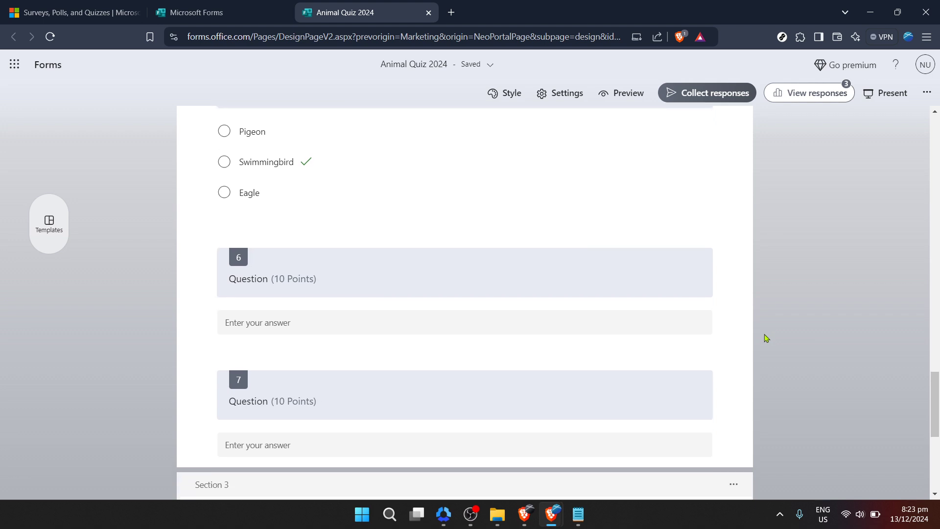
{"action": "scroll", "coordinate": [767, 337], "scroll_direction": "up", "scroll_amount": 1}
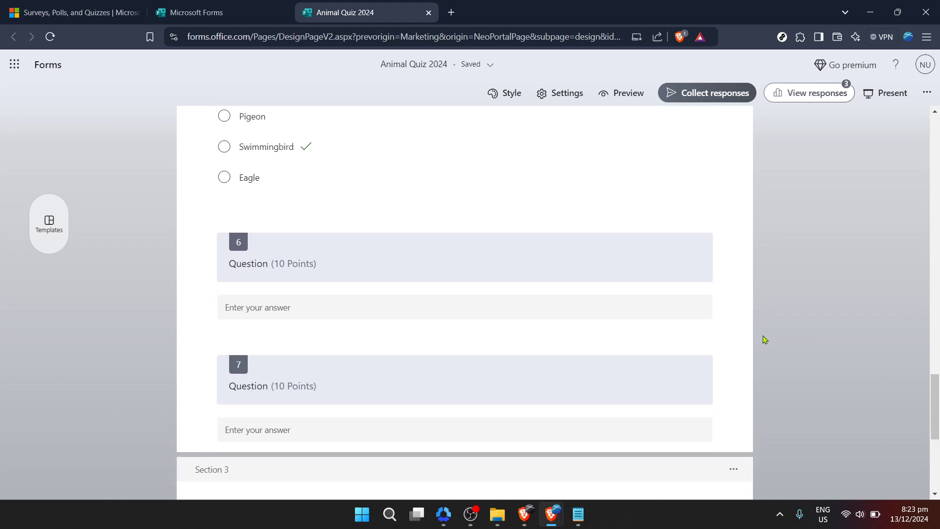
{"action": "scroll", "coordinate": [765, 339], "scroll_direction": "up", "scroll_amount": 1}
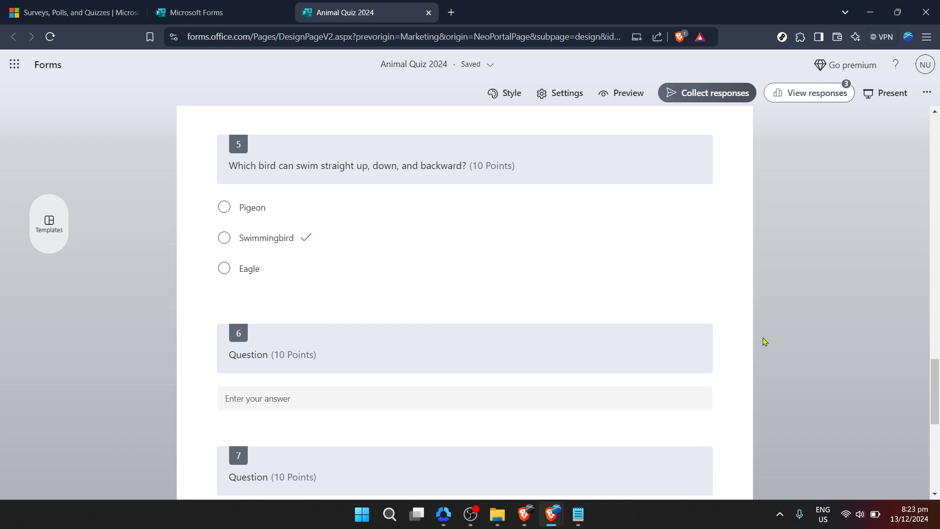